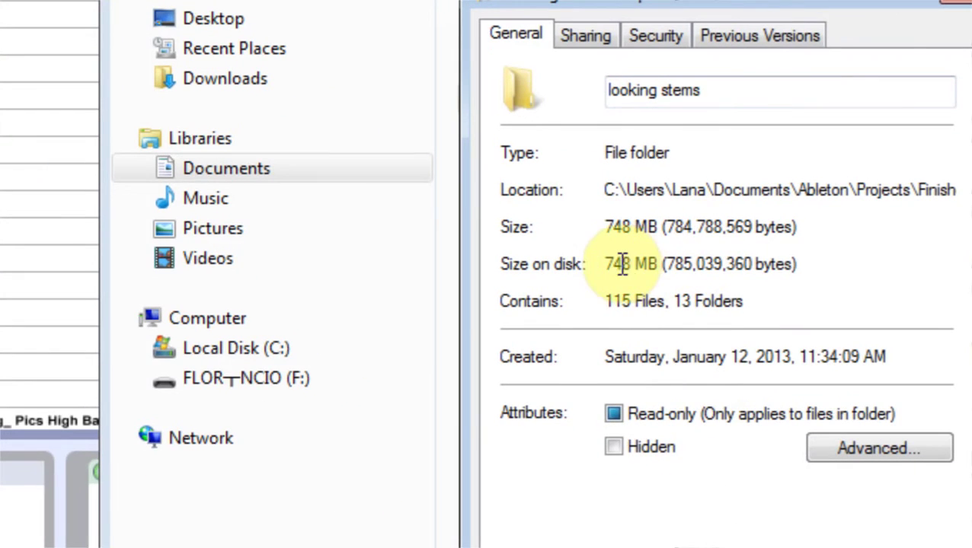
# Confirm the looking stems folder takes 748 MB on disk, then close its Properties window.
pyautogui.click(622, 264)
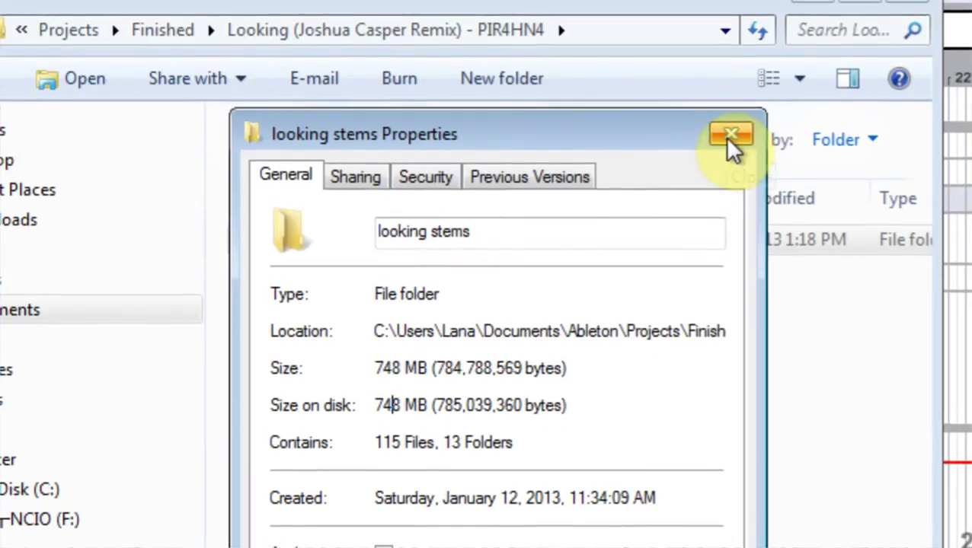
pyautogui.click(730, 137)
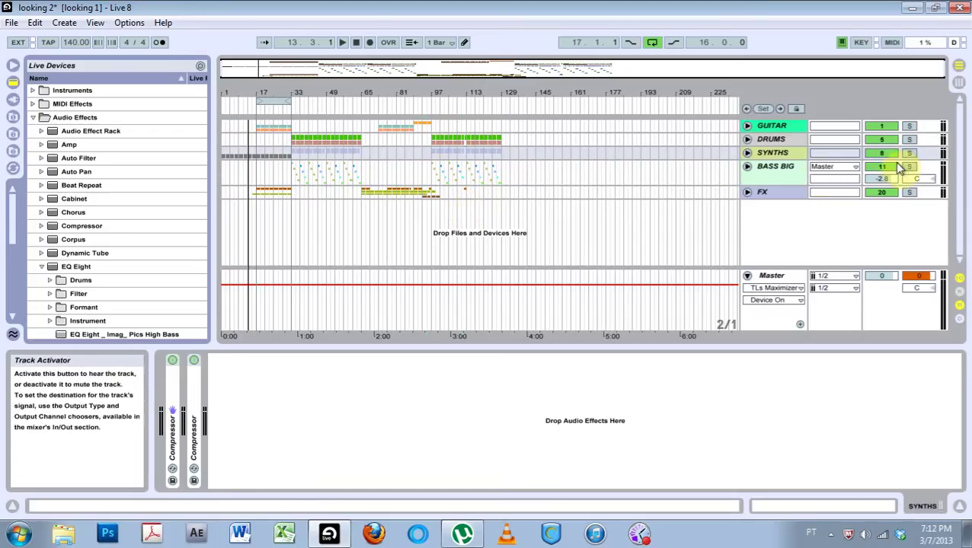
# Open the File Manager beside the arrangement and show the looking 1 project's file management details.
pyautogui.moveTo(966, 202); pyautogui.dragTo(724, 211)
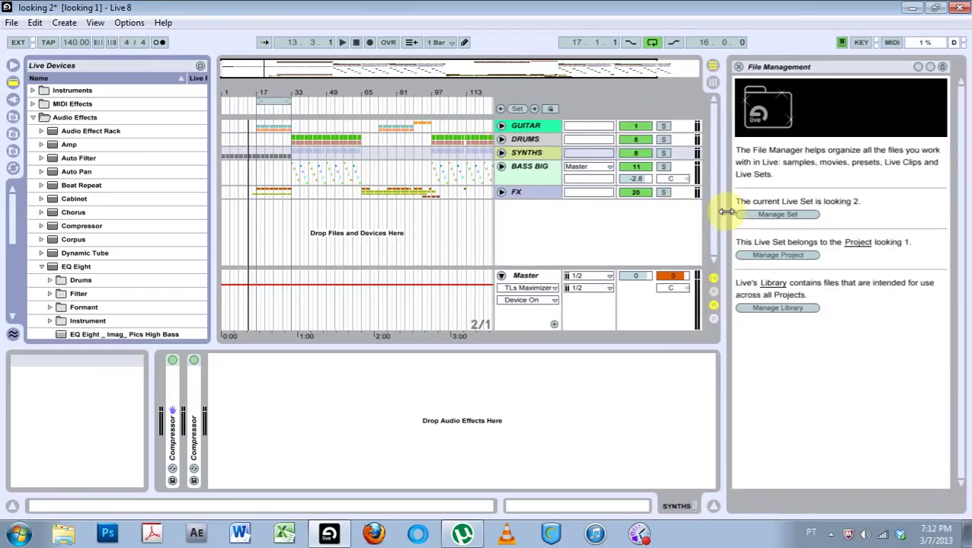
pyautogui.click(95, 23)
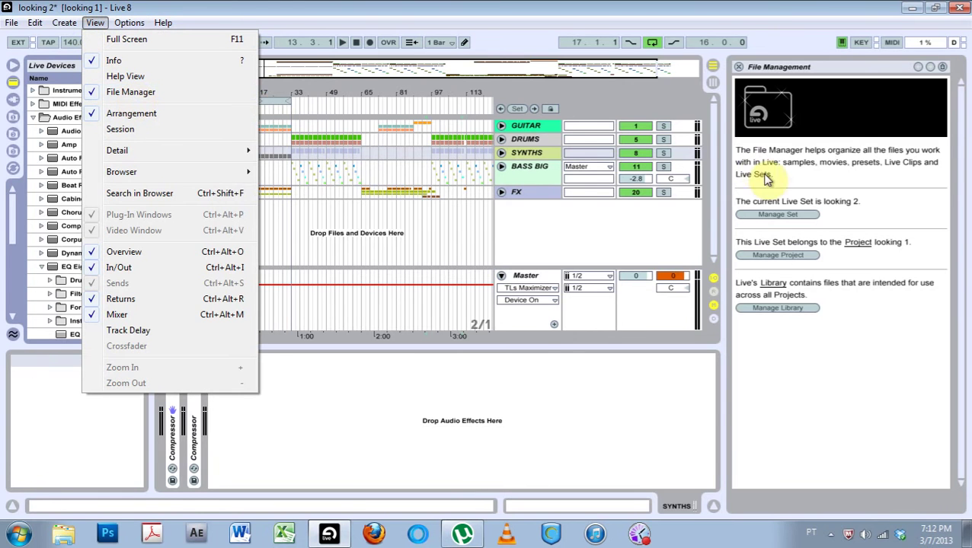
pyautogui.click(806, 419)
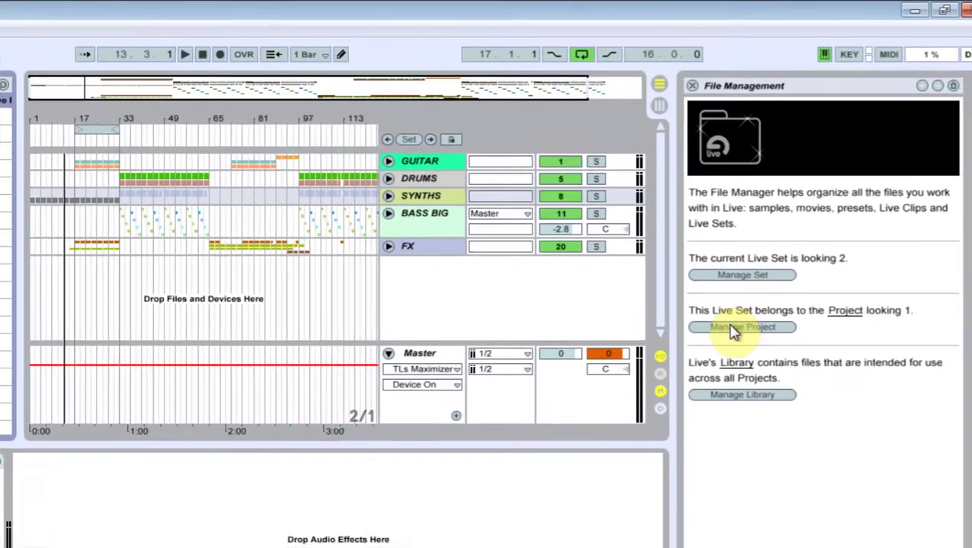
pyautogui.click(733, 328)
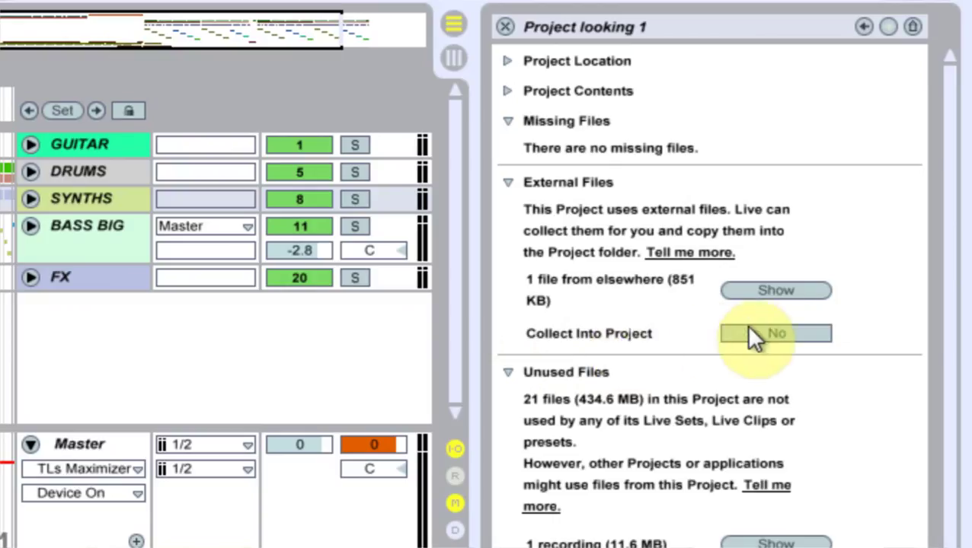
# Set the single 851 KB external file to be collected into the project.
pyautogui.click(768, 332)
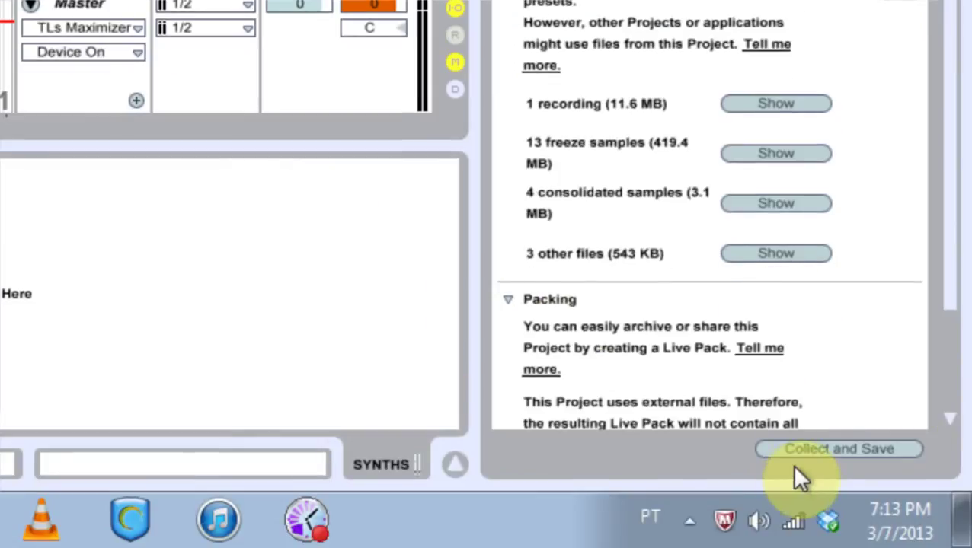
pyautogui.click(814, 448)
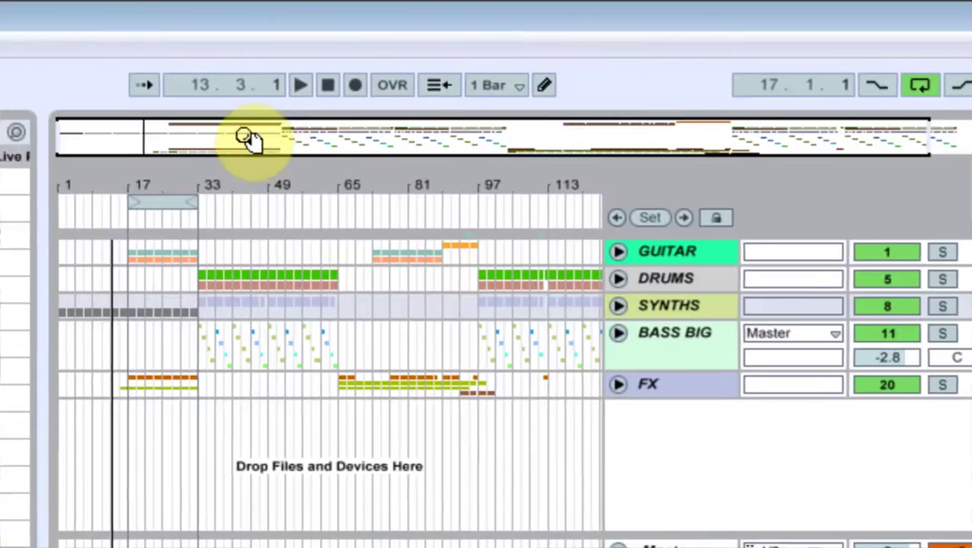
pyautogui.click(22, 46)
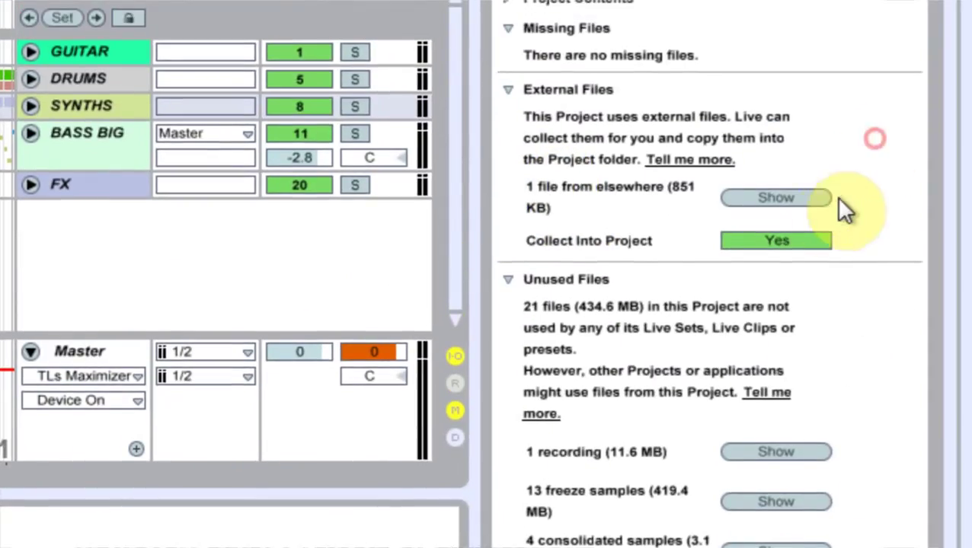
pyautogui.click(777, 199)
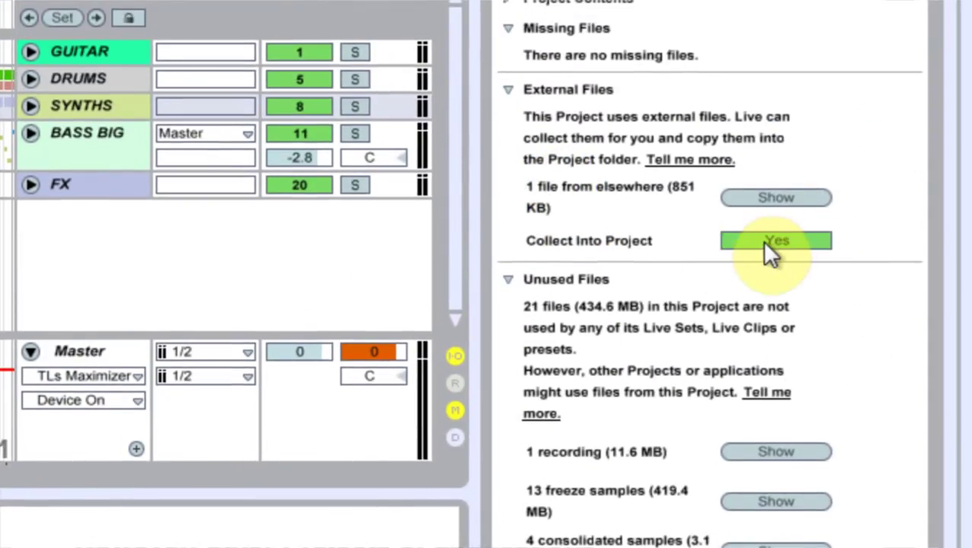
pyautogui.click(778, 197)
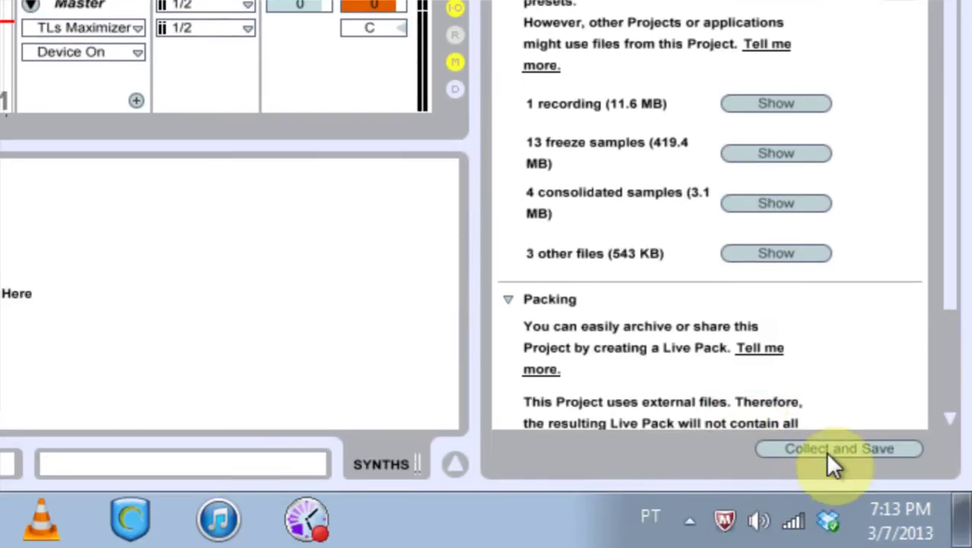
# Collect the external file and save the project, acknowledge the save, and return to Manage Project.
pyautogui.click(829, 450)
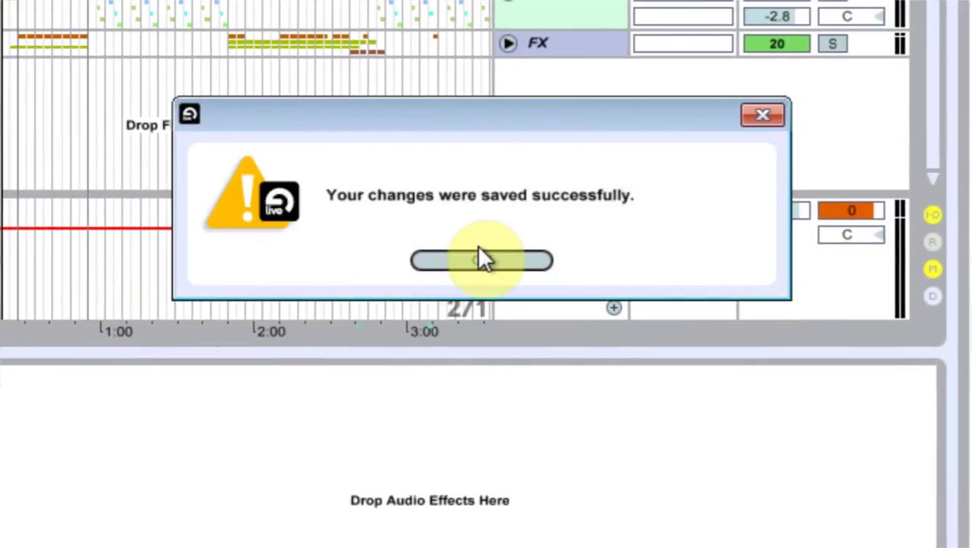
pyautogui.click(480, 259)
pyautogui.click(809, 172)
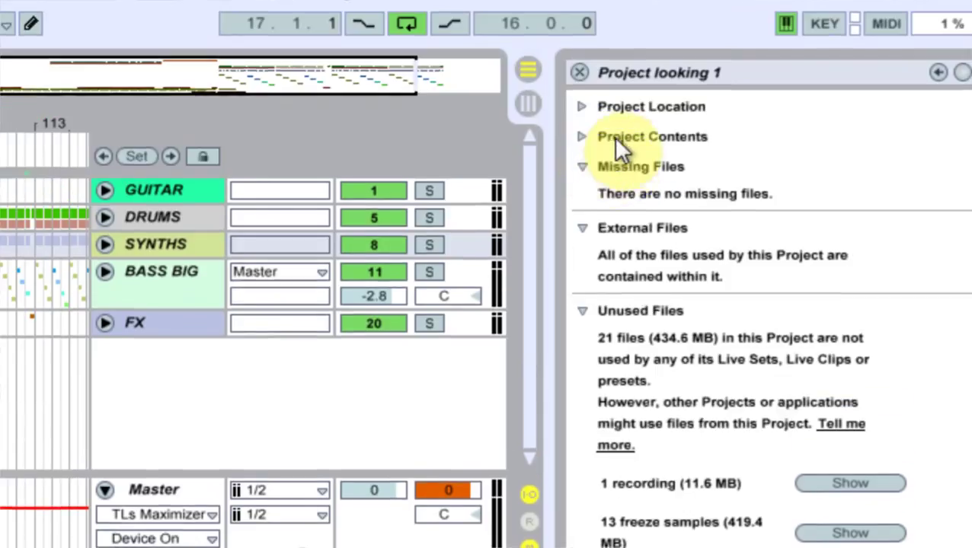
# Collapse Missing Files and External Files, and list the unused recording 0001 16-Audio.wav.
pyautogui.click(583, 168)
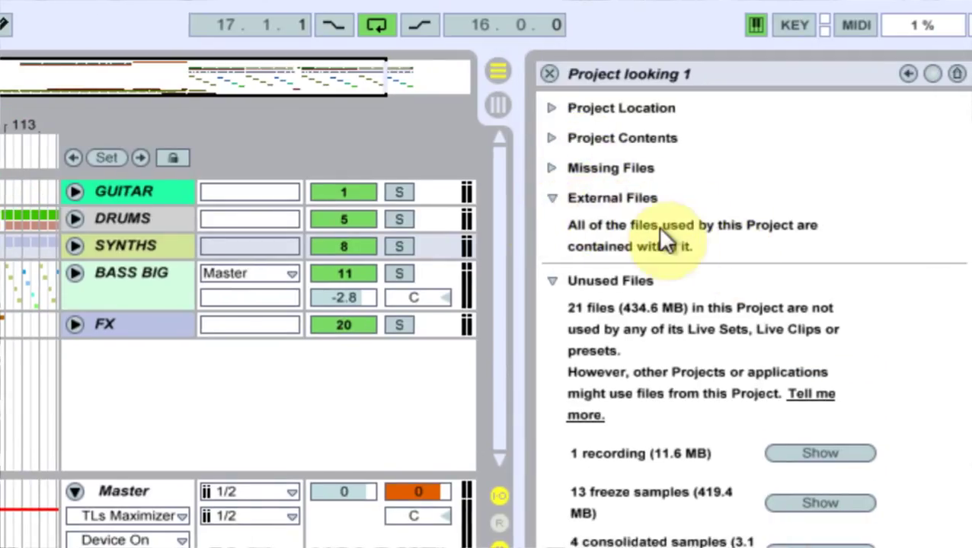
pyautogui.click(550, 197)
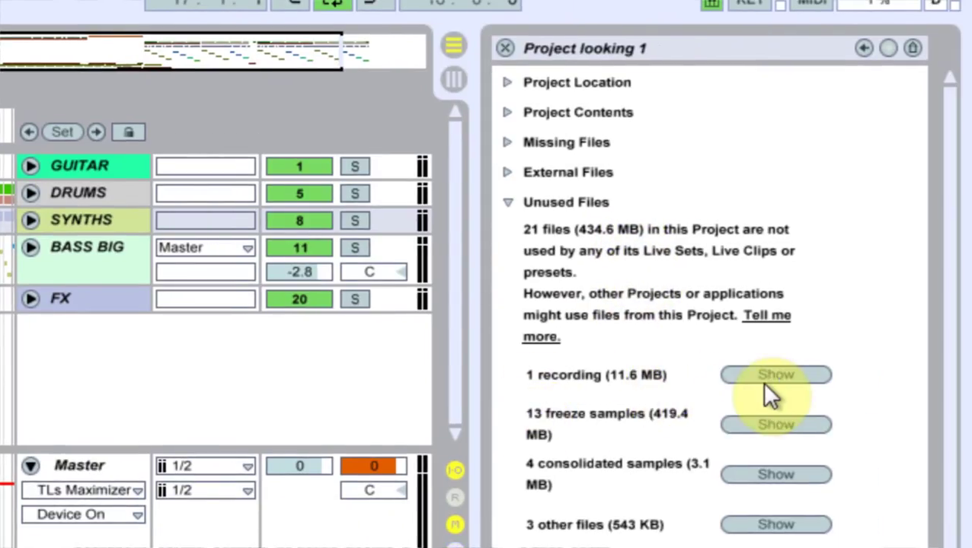
pyautogui.click(810, 377)
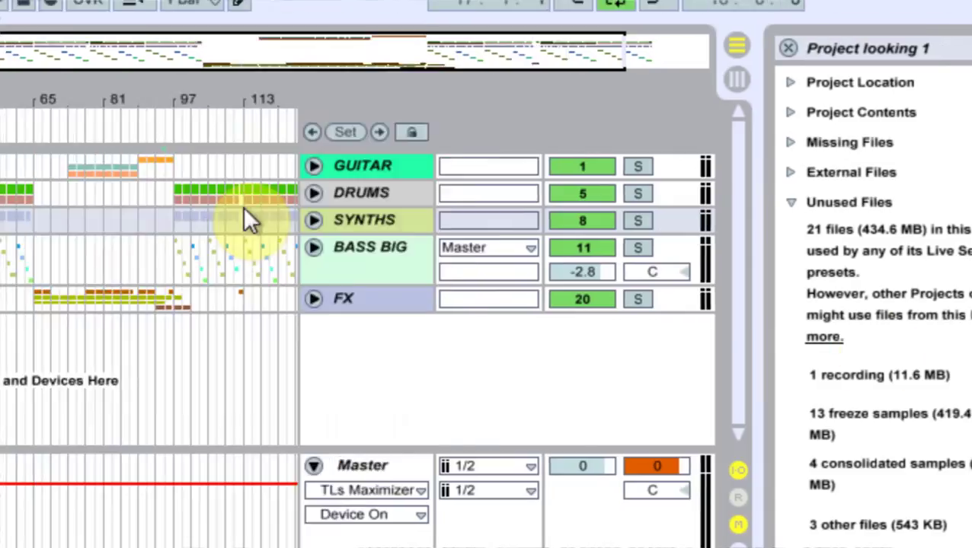
pyautogui.click(130, 200)
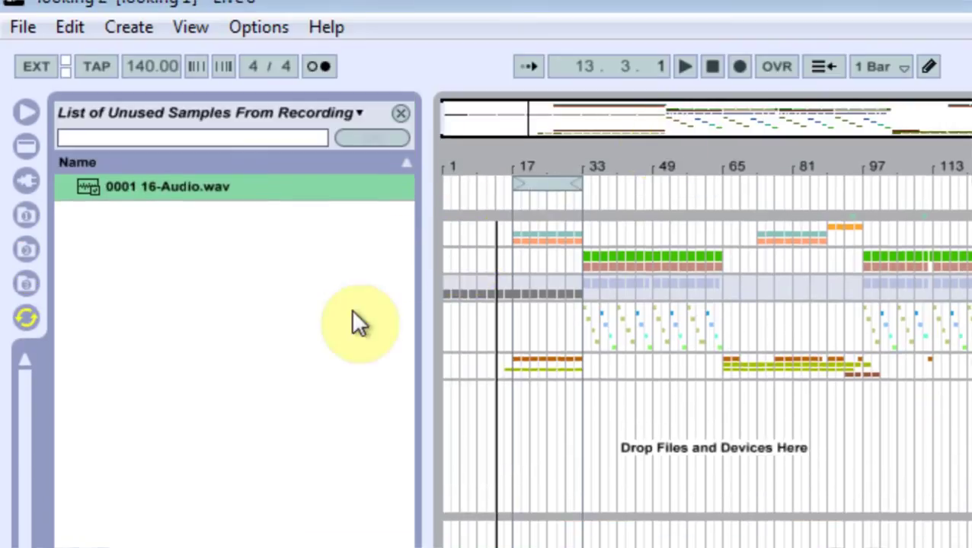
pyautogui.click(303, 351)
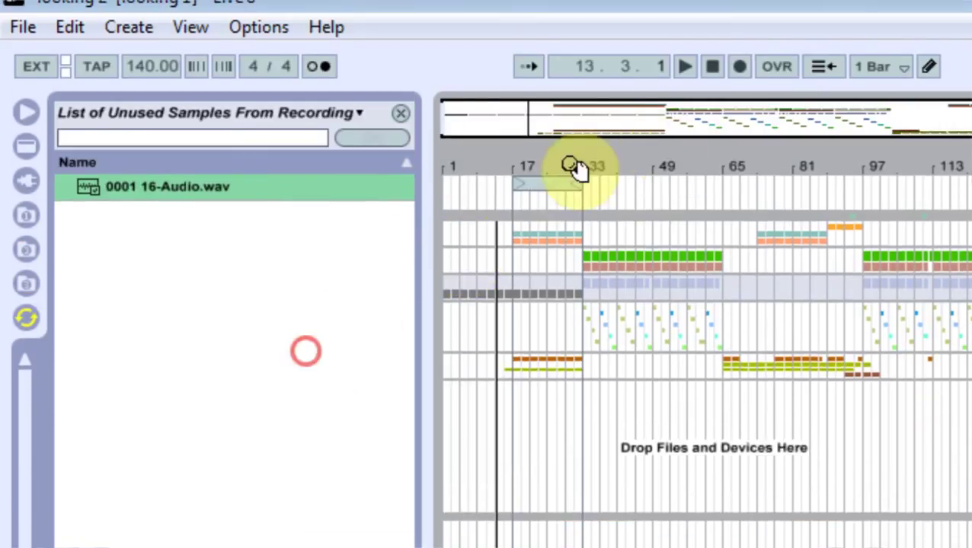
# Delete the unused recording 0001 16-Audio.wav, moving it to the trash.
pyautogui.click(711, 67)
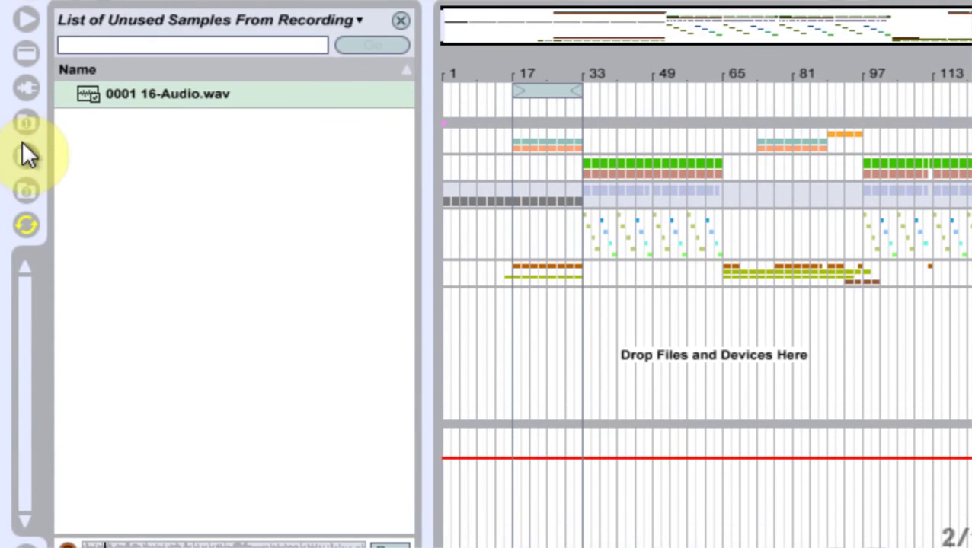
pyautogui.click(26, 218)
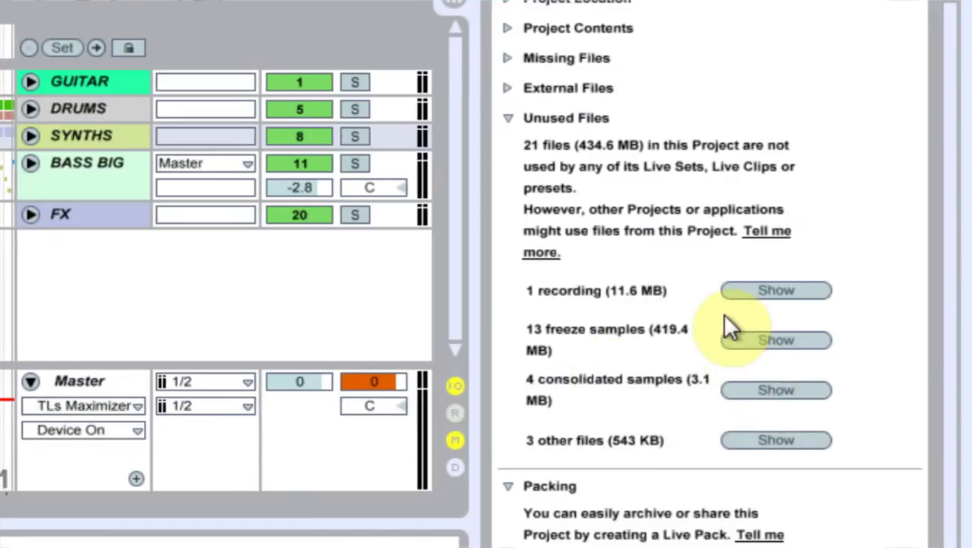
pyautogui.click(673, 290)
pyautogui.click(733, 289)
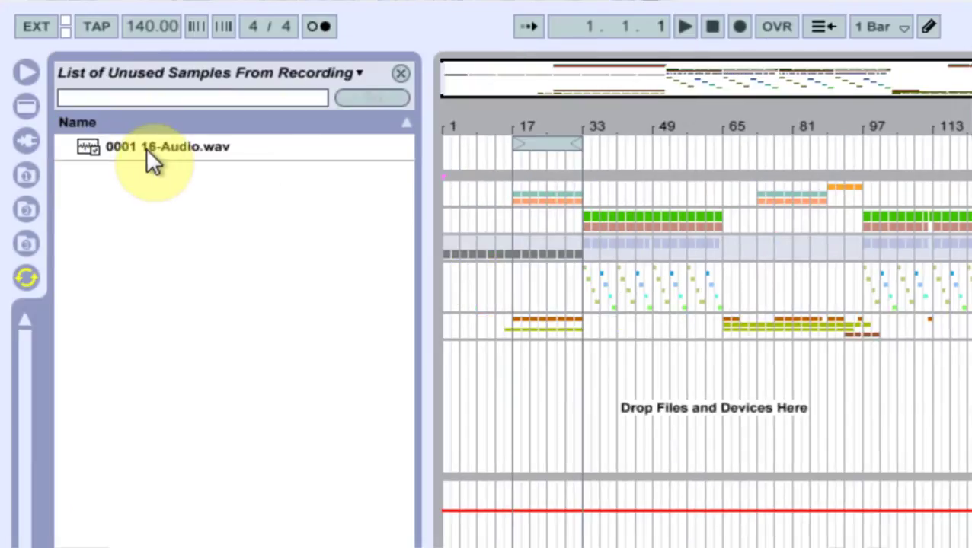
pyautogui.click(145, 148)
pyautogui.press('Delete')
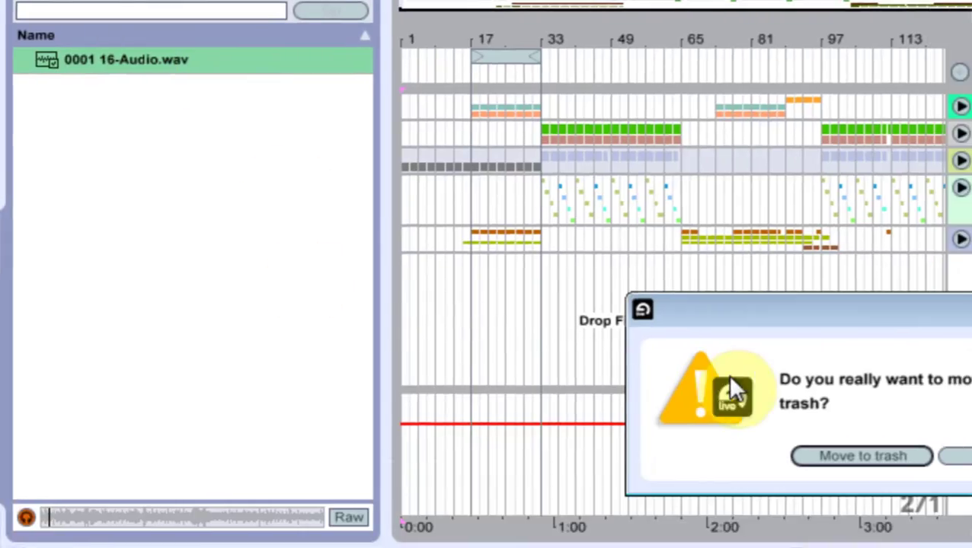
pyautogui.click(844, 456)
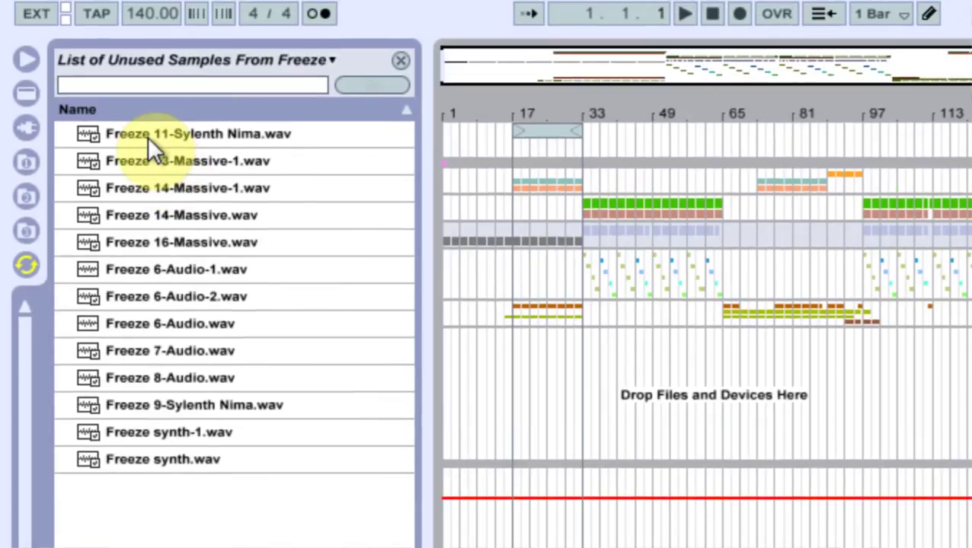
# Select all 13 unused freeze samples and move them to the trash.
pyautogui.click(147, 137)
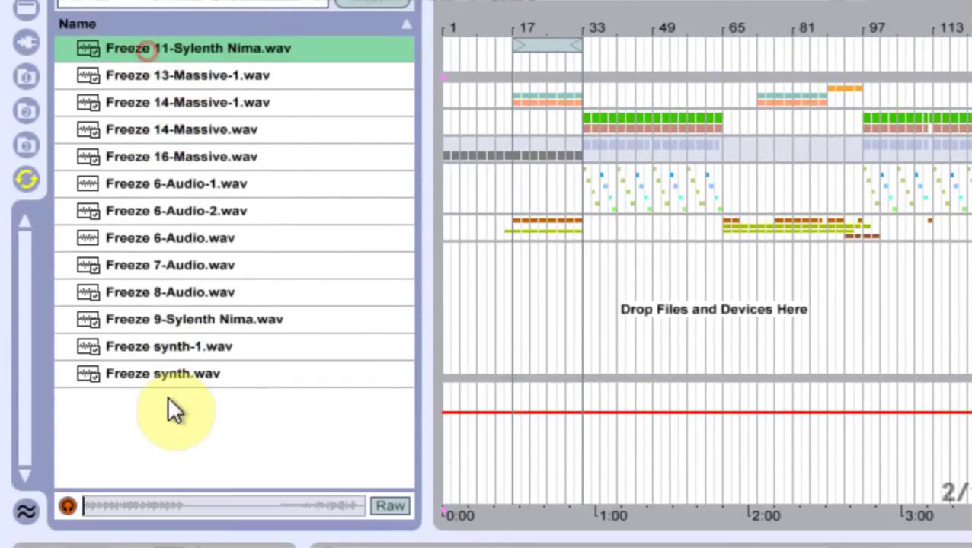
pyautogui.keyDown('shift'); pyautogui.click(173, 461); pyautogui.keyUp('shift')
pyautogui.press('Delete')
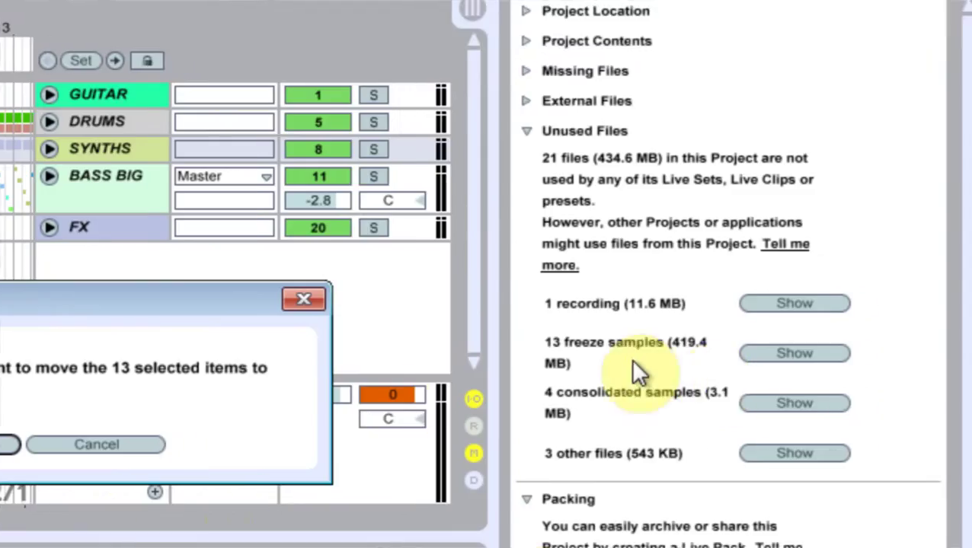
pyautogui.click(894, 444)
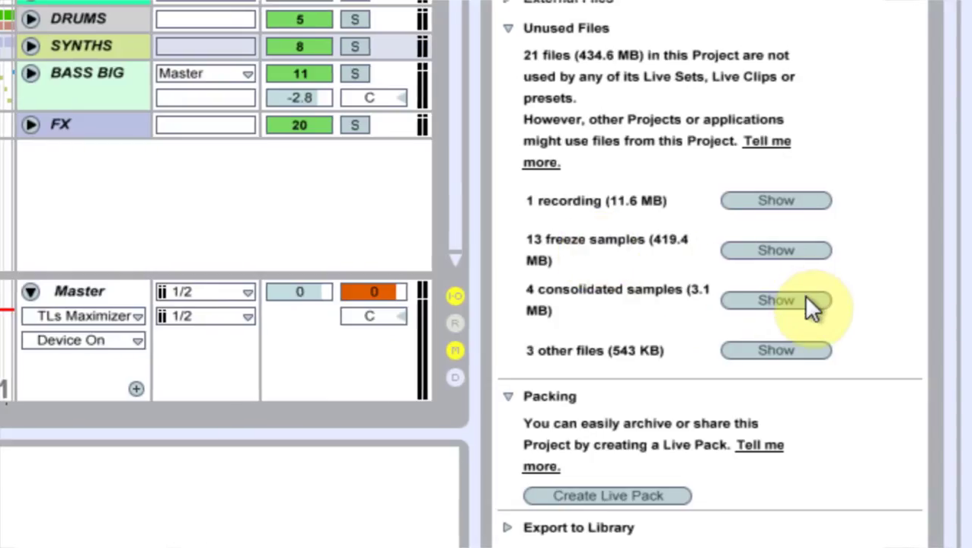
# Select all 4 unused consolidated samples and delete them.
pyautogui.click(797, 299)
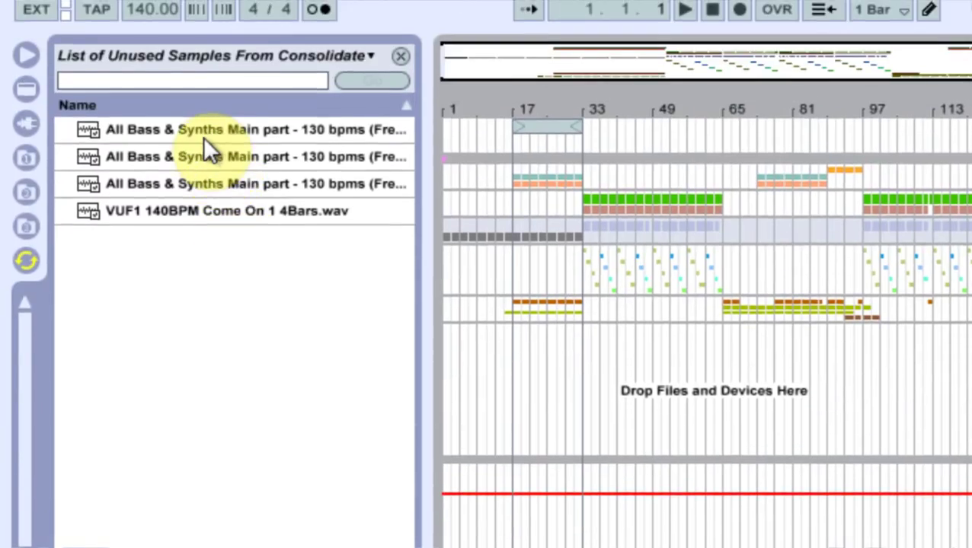
pyautogui.click(202, 134)
pyautogui.keyDown('shift'); pyautogui.click(213, 211); pyautogui.keyUp('shift')
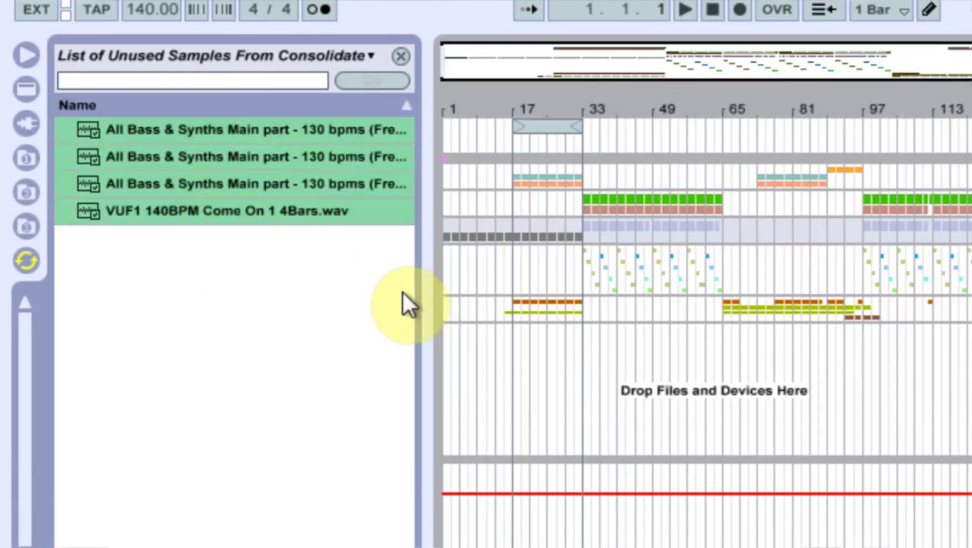
pyautogui.press('Delete')
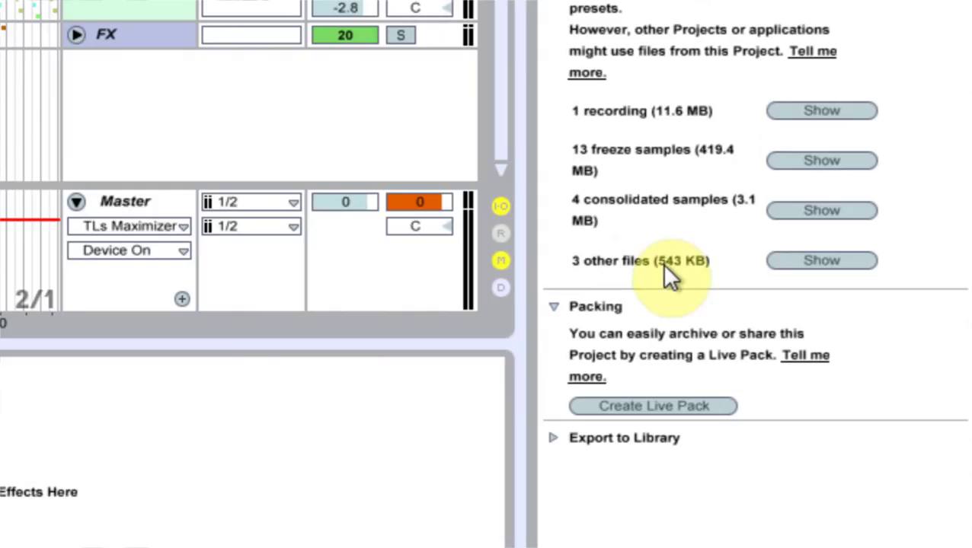
# Select the 3 other unused files and move them to the trash.
pyautogui.click(792, 262)
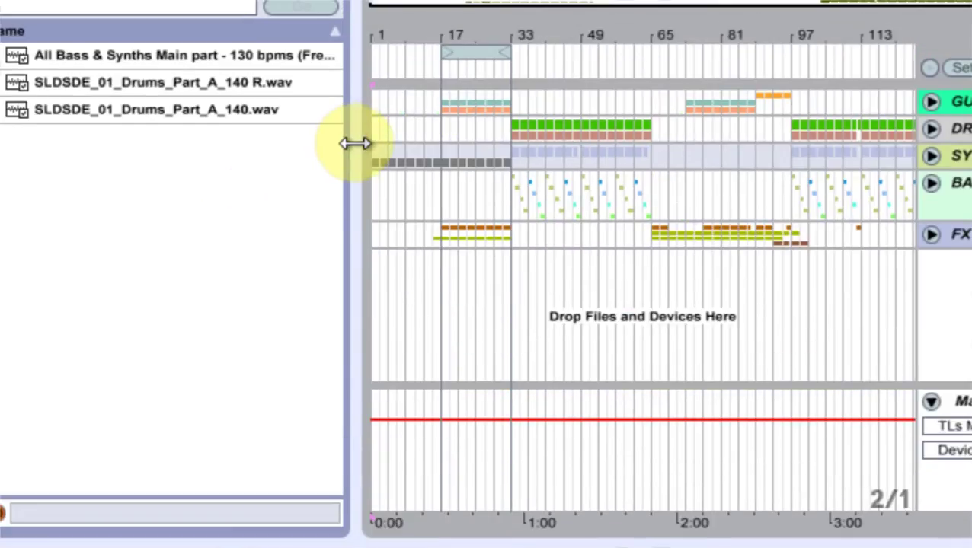
pyautogui.moveTo(350, 31); pyautogui.dragTo(388, 25)
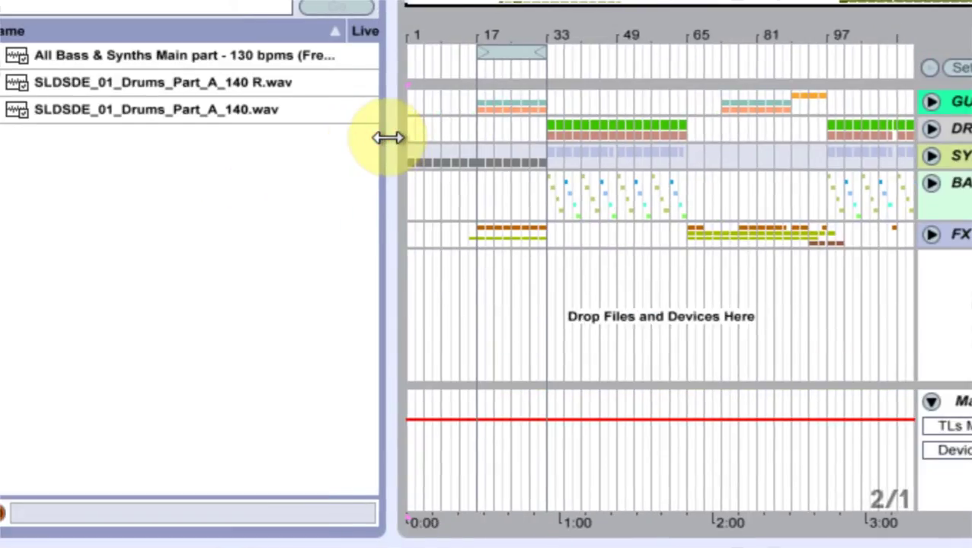
pyautogui.click(85, 56)
pyautogui.keyDown('shift'); pyautogui.click(111, 109); pyautogui.keyUp('shift')
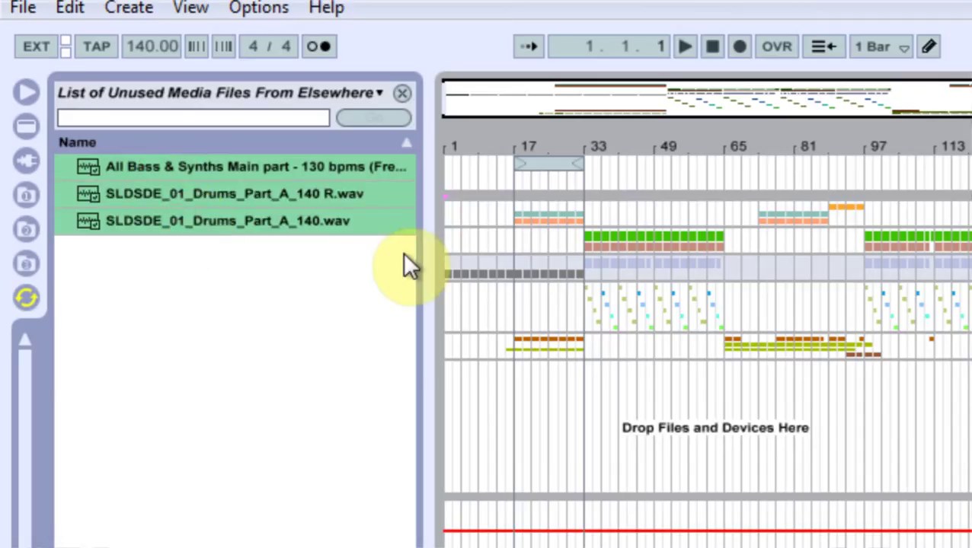
pyautogui.press('Delete')
pyautogui.click(652, 276)
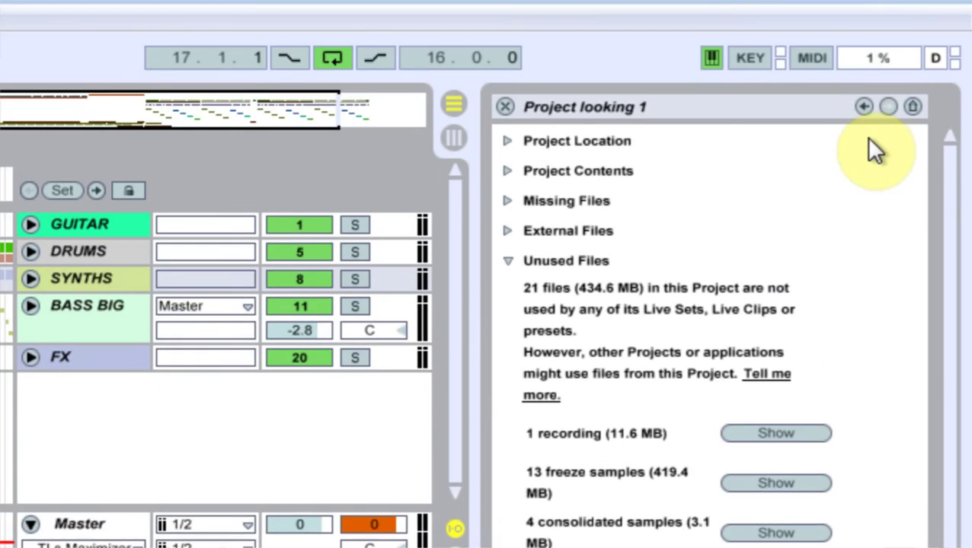
# Rescan the project from File Management, verify no unused files remain, and collapse Unused Files.
pyautogui.click(863, 104)
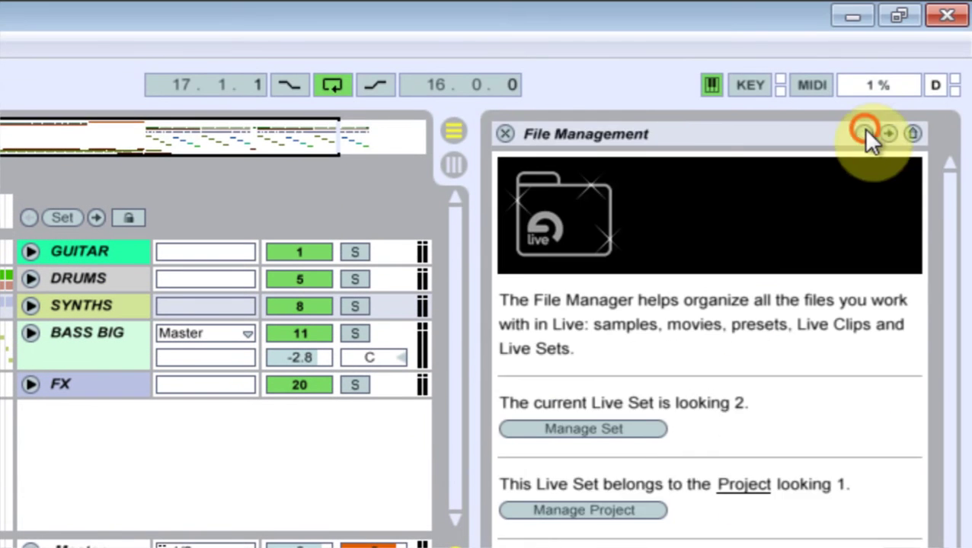
pyautogui.click(585, 510)
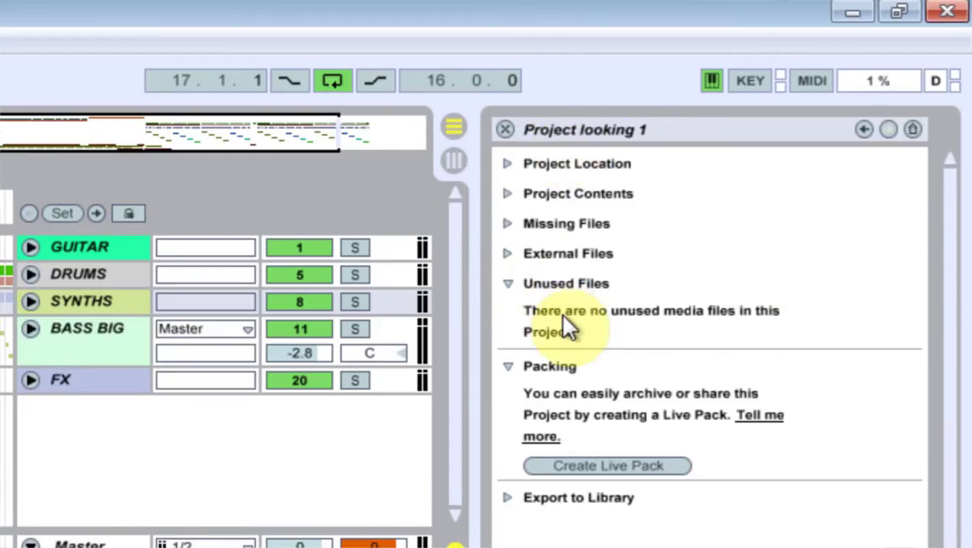
pyautogui.click(506, 285)
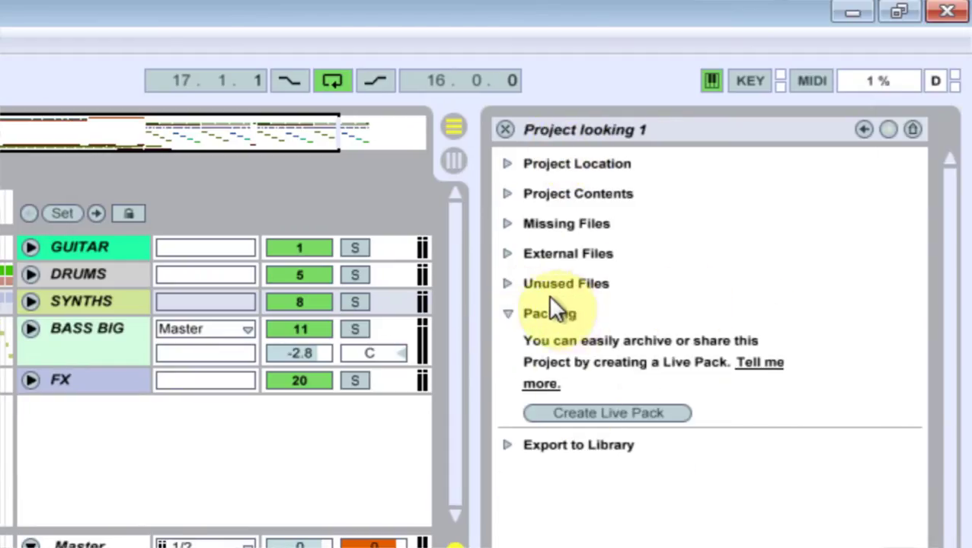
pyautogui.click(598, 411)
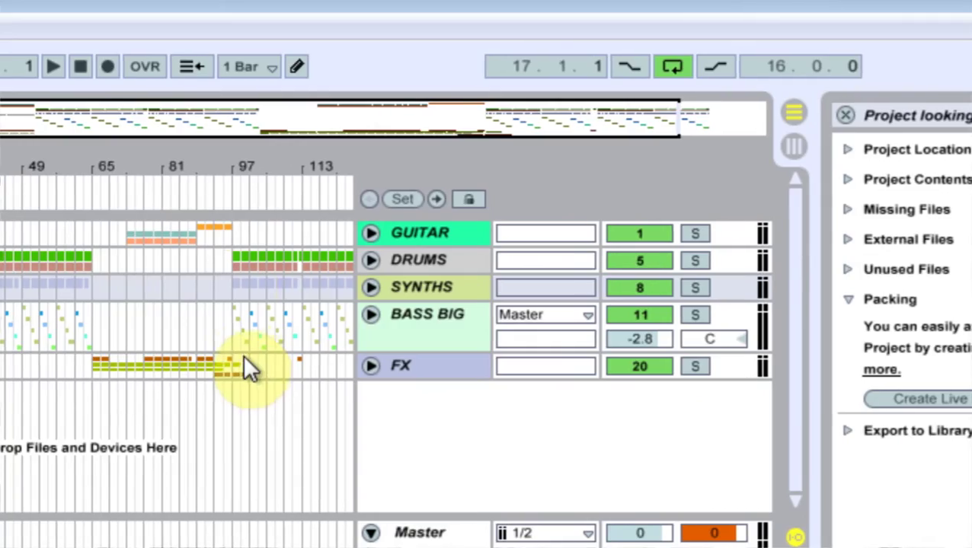
# Create a Live Pack of the project and save it as looking 1.alp on the Desktop.
pyautogui.click(967, 400)
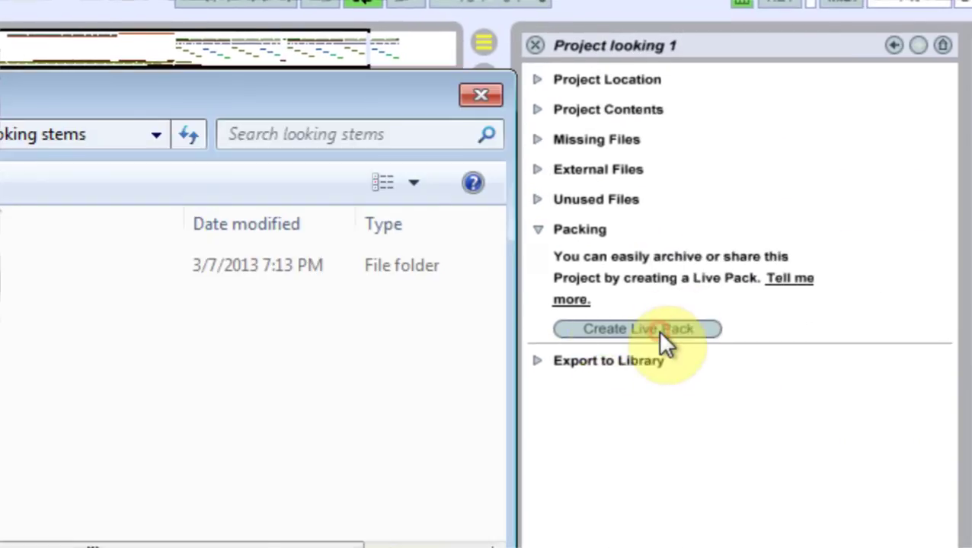
pyautogui.click(462, 272)
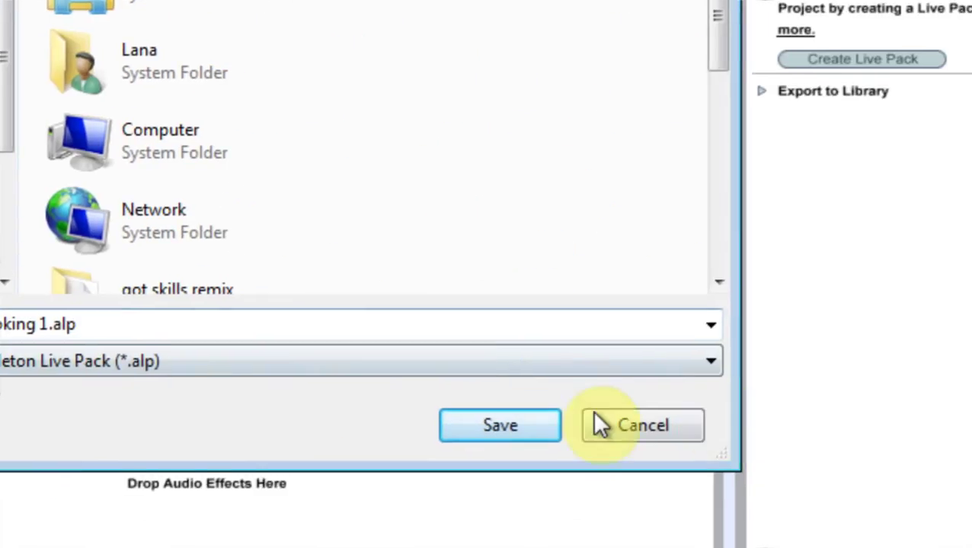
pyautogui.click(523, 426)
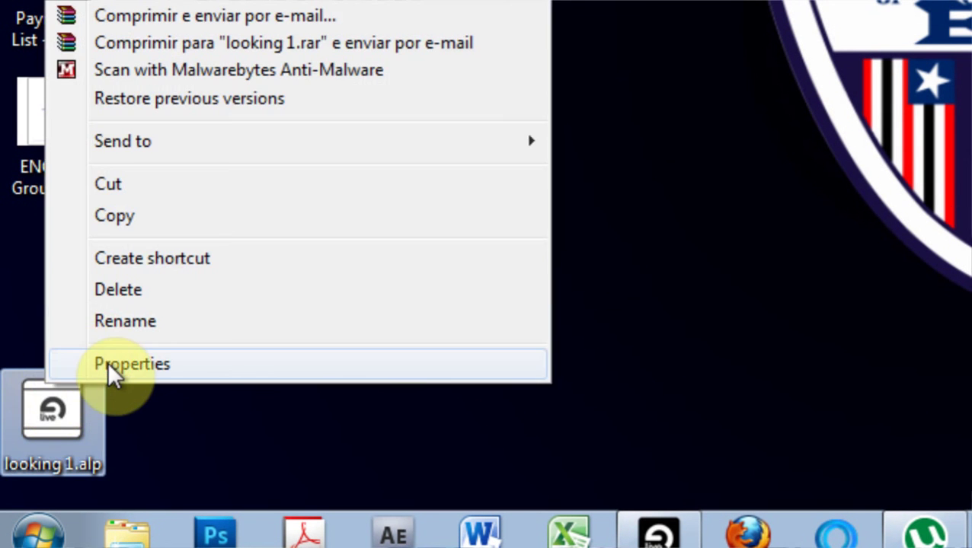
# Open the Properties of looking 1.alp and highlight its 83.2 MB size.
pyautogui.click(107, 364)
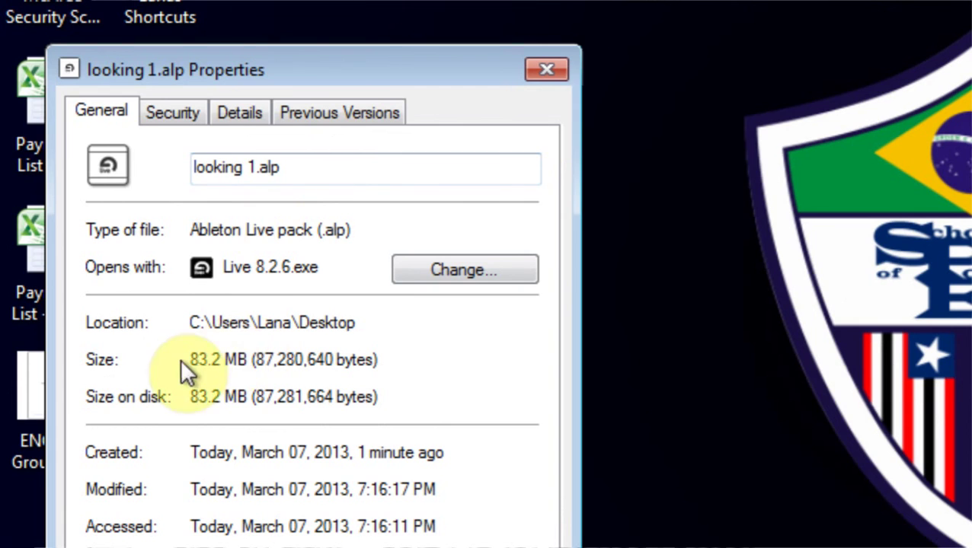
pyautogui.moveTo(190, 359); pyautogui.dragTo(249, 360)
pyautogui.click(283, 67)
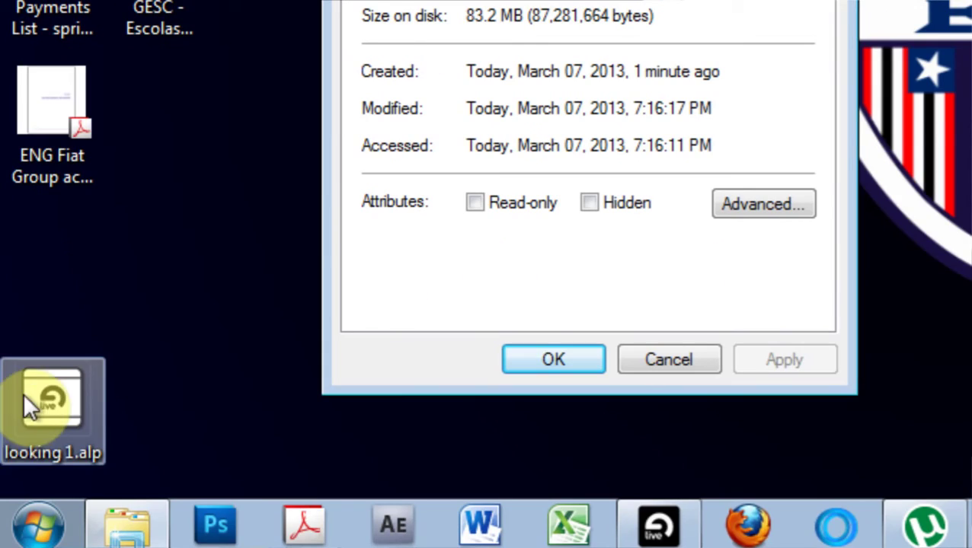
# Reposition and select the looking 1.alp desktop icon beside its Properties window showing 83.2 MB.
pyautogui.moveTo(29, 400); pyautogui.dragTo(233, 257)
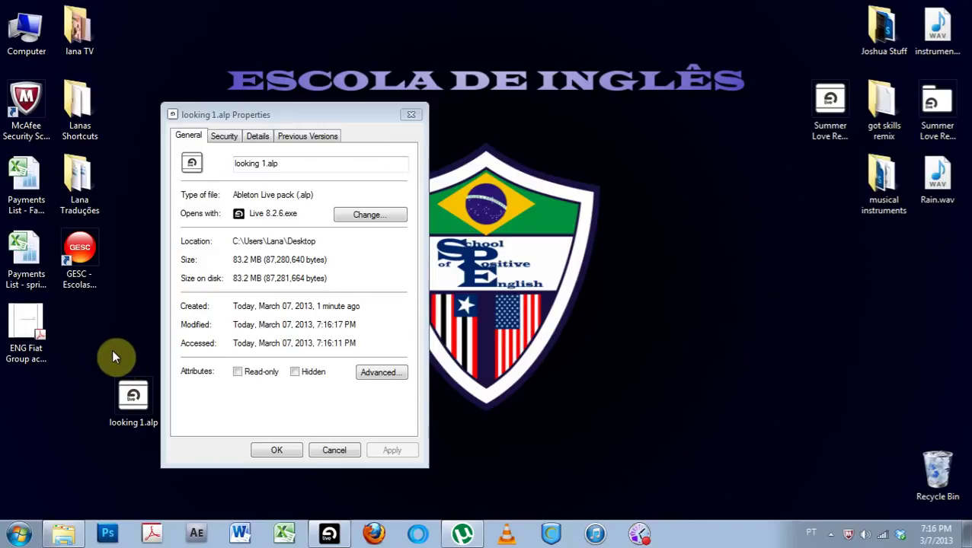
pyautogui.moveTo(171, 157); pyautogui.dragTo(214, 343)
pyautogui.moveTo(107, 444); pyautogui.dragTo(148, 457)
pyautogui.click(143, 460)
pyautogui.moveTo(89, 352); pyautogui.dragTo(158, 450)
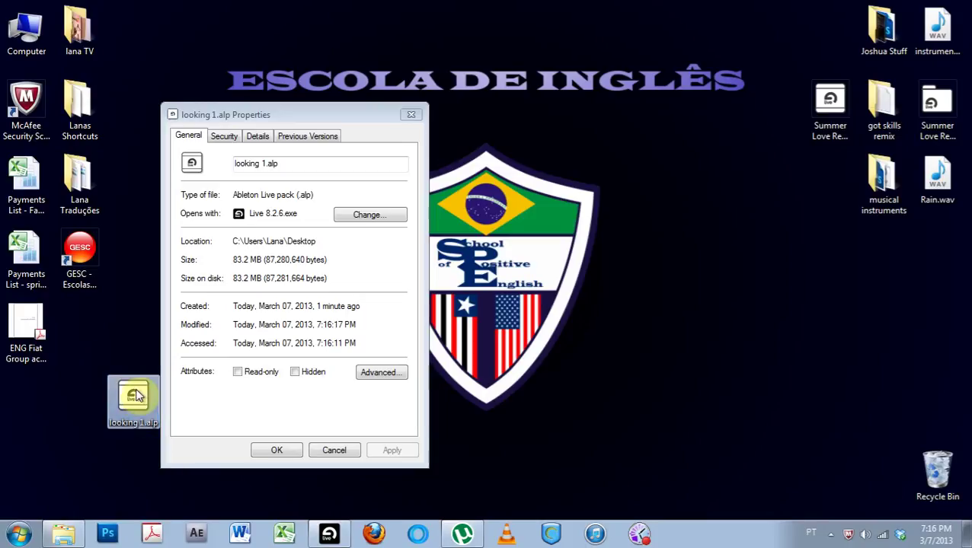
pyautogui.click(83, 355)
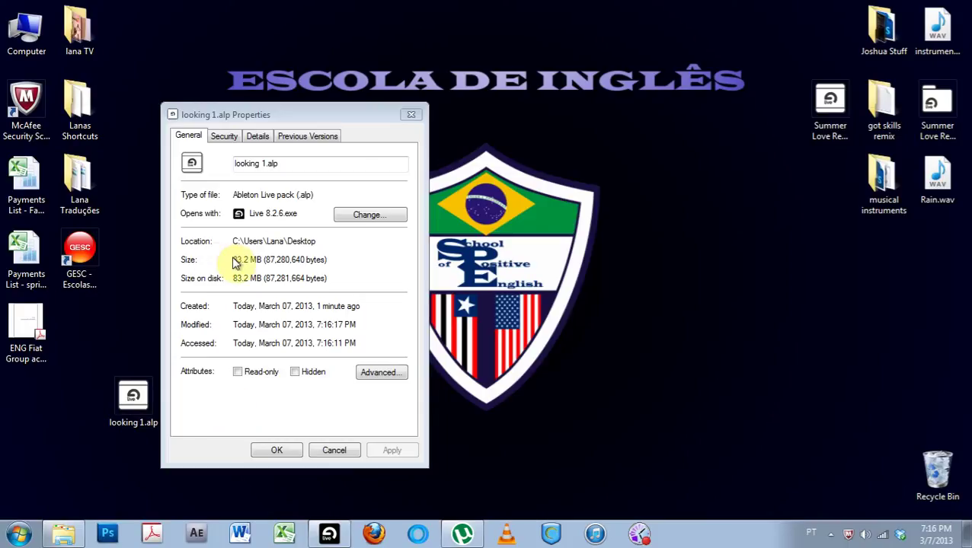
pyautogui.moveTo(248, 259); pyautogui.dragTo(237, 248)
pyautogui.moveTo(291, 118); pyautogui.dragTo(357, 99)
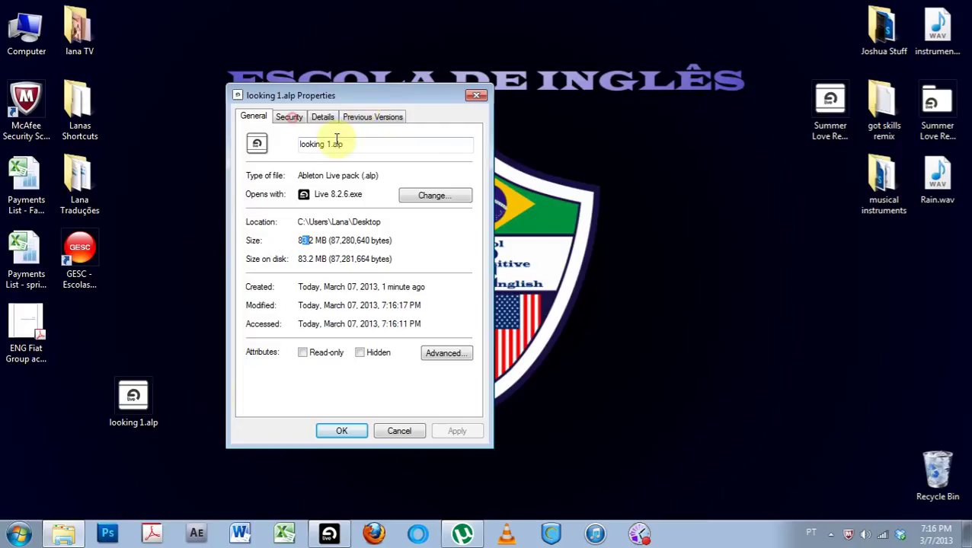
pyautogui.moveTo(188, 388); pyautogui.dragTo(114, 422)
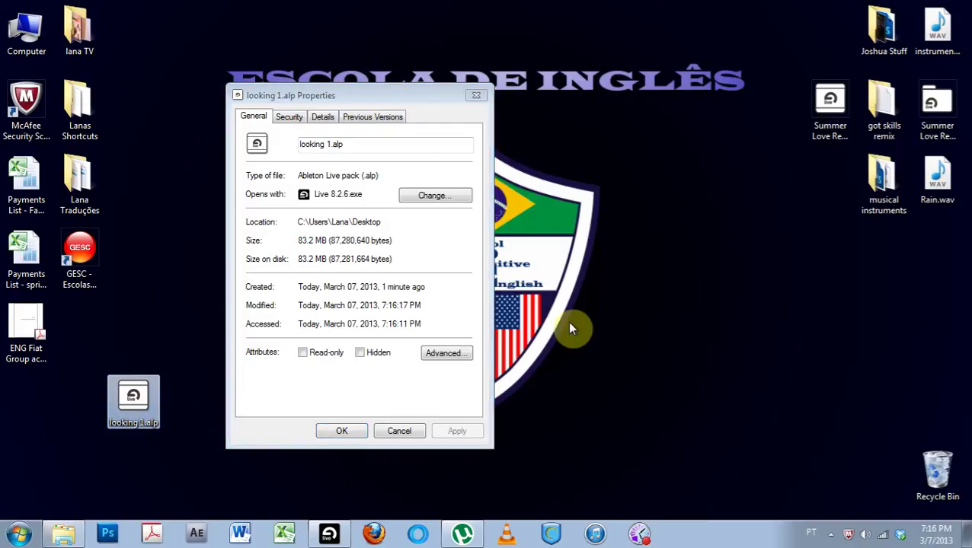